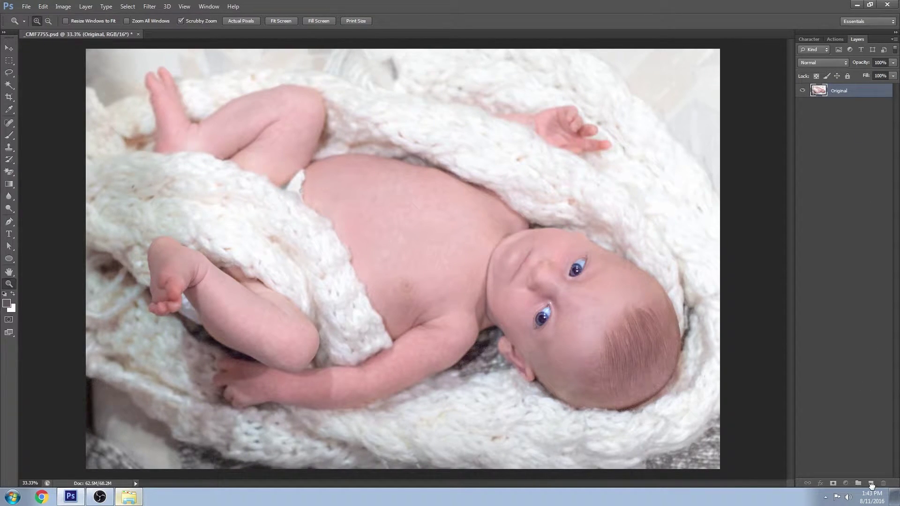
- Duplicate the Original layer and start an Iris Blur on the copy, with its focus pin centred on the baby's face
drag(872, 482, 871, 483)
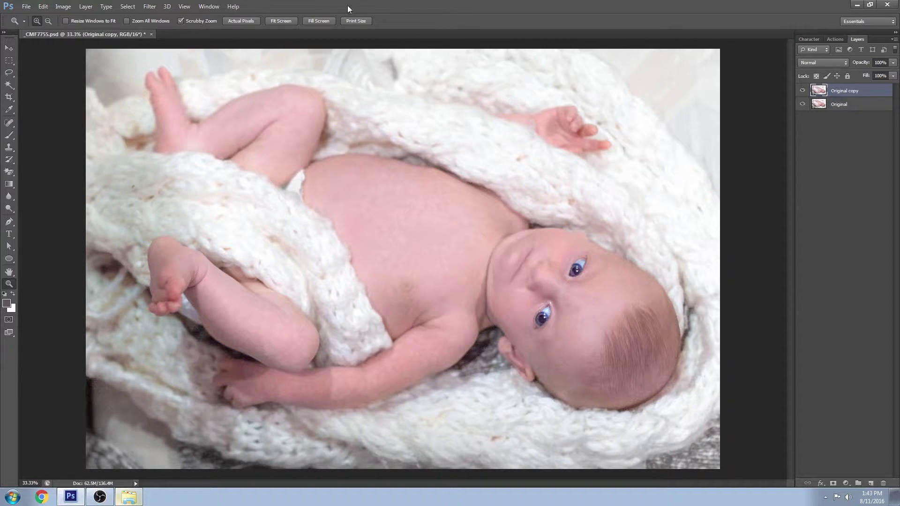
click(151, 7)
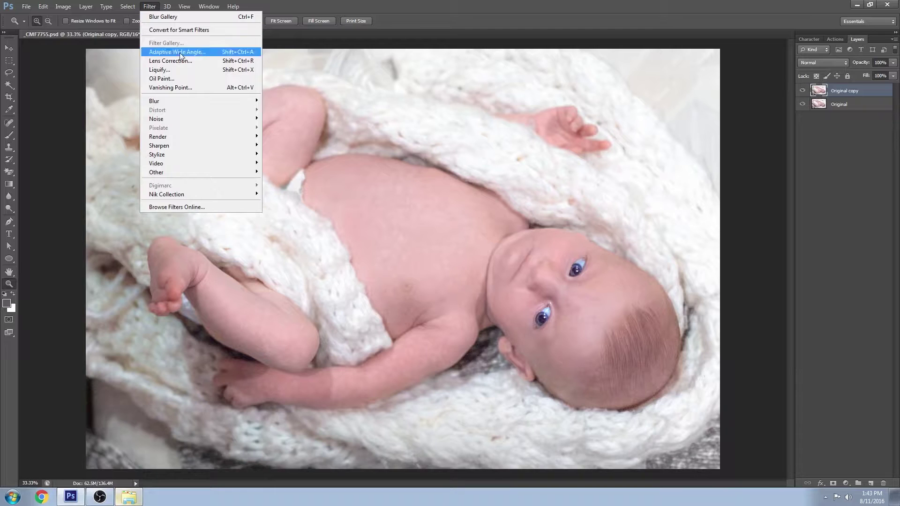
mouse_move(202, 103)
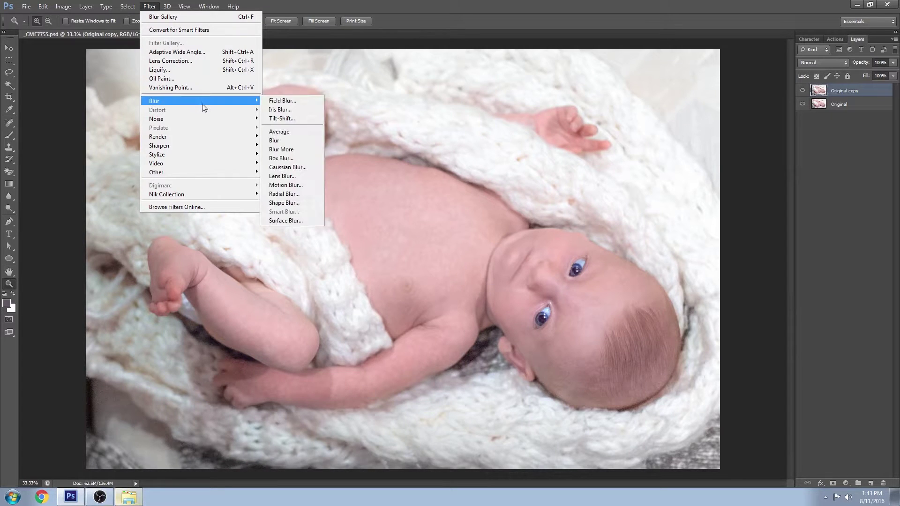
click(280, 109)
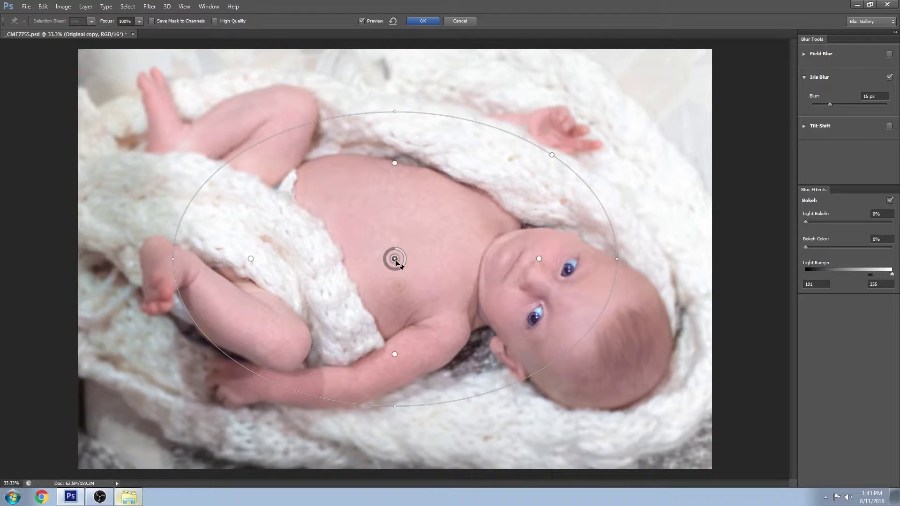
drag(396, 263, 556, 291)
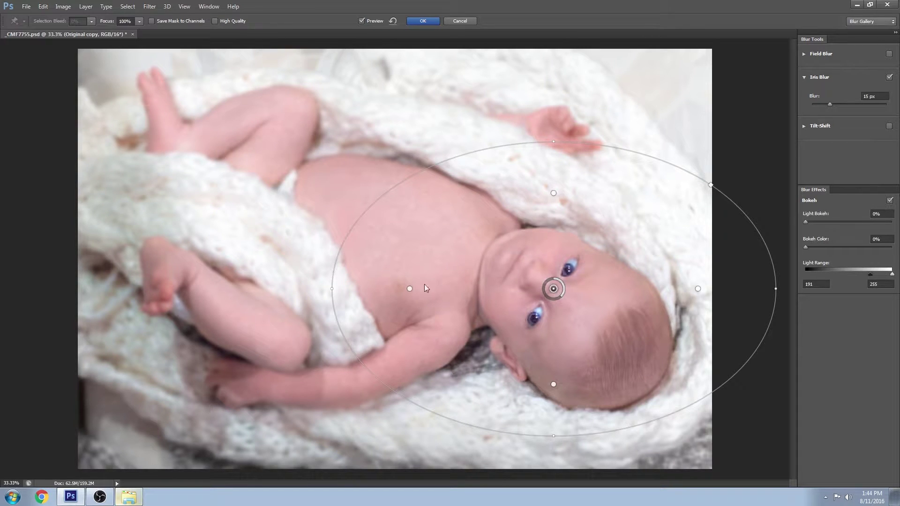
- Narrow the focus ellipse to nearly a circle around the baby's head and adjust where its sharp area starts to fade
drag(413, 288, 453, 296)
drag(553, 223, 553, 232)
drag(775, 289, 708, 294)
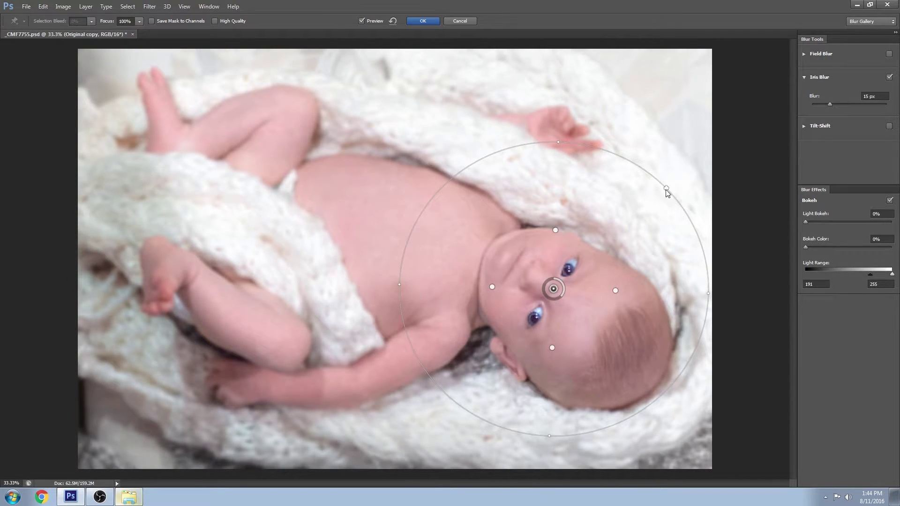
drag(667, 189, 639, 186)
drag(556, 228, 558, 210)
drag(554, 289, 550, 292)
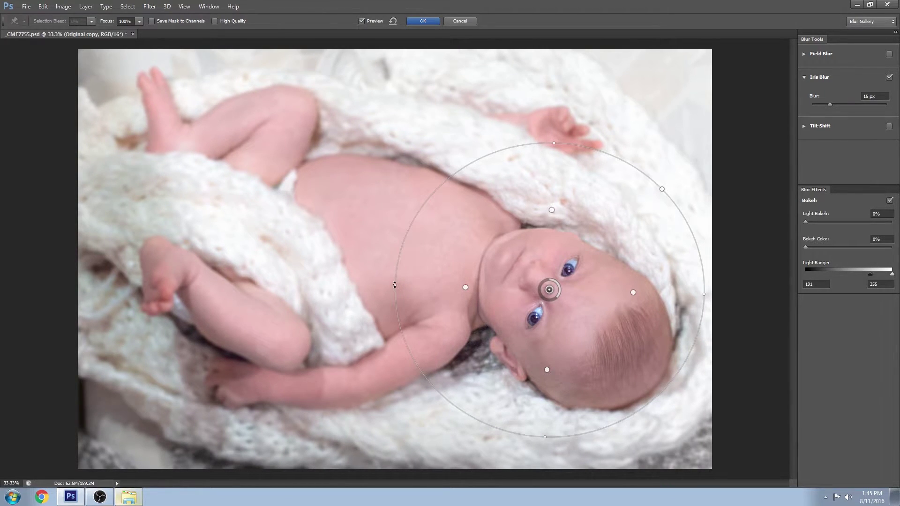
- Refine the size and rotation of the face's focus ellipse and its fade points to fit the head
drag(399, 285, 415, 290)
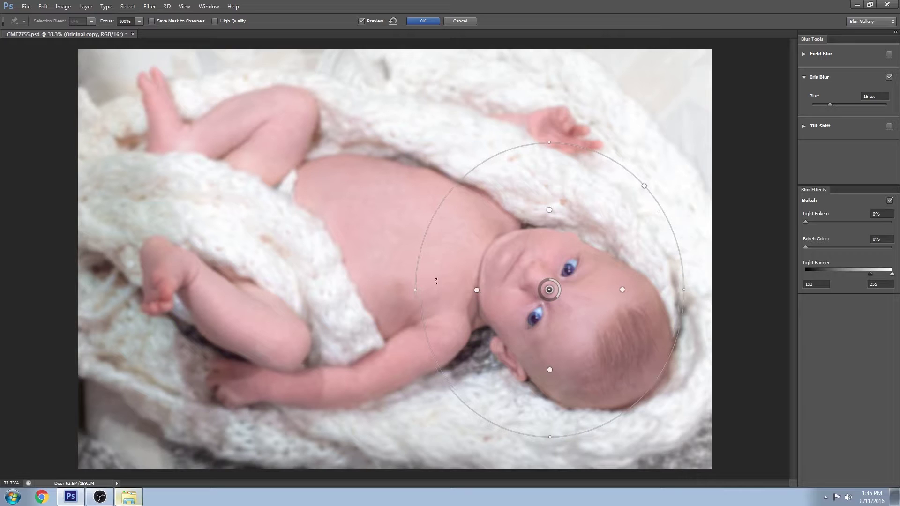
drag(549, 143, 554, 165)
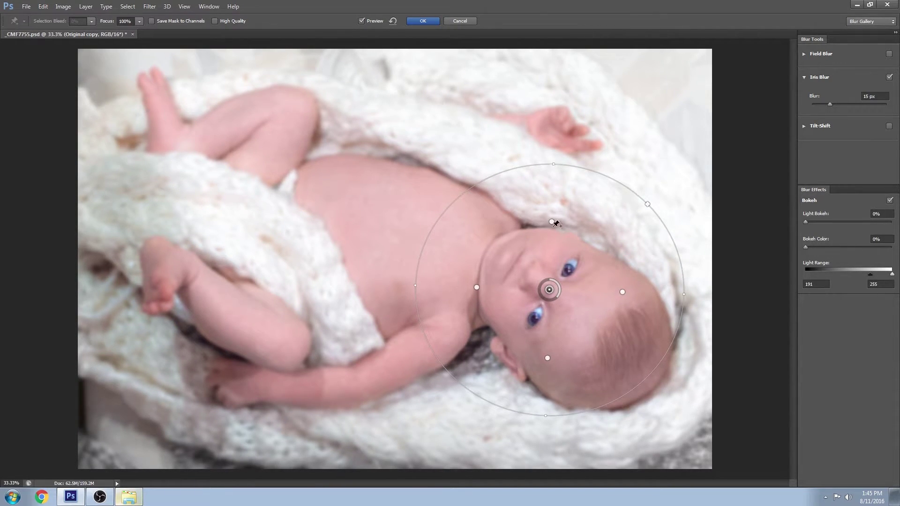
drag(548, 358, 550, 369)
drag(551, 415, 553, 425)
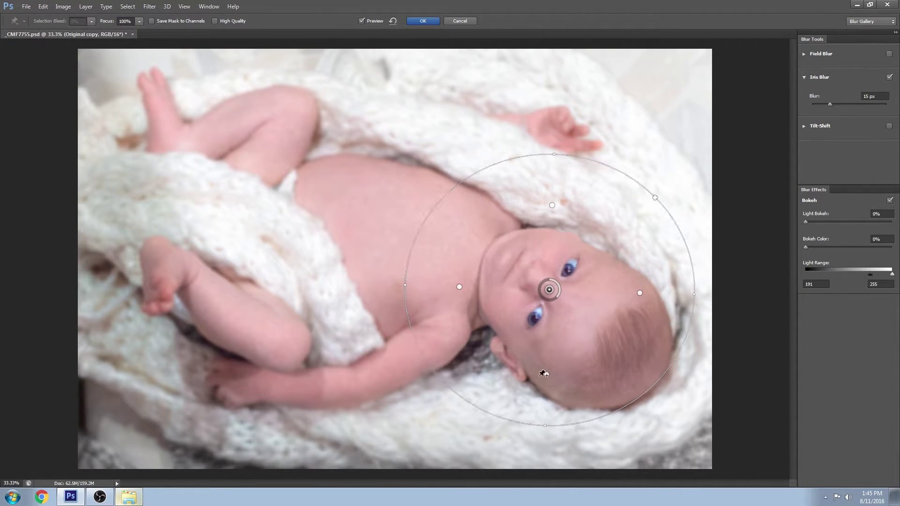
drag(547, 375, 546, 371)
- Raise the blur to 268 px and slightly enlarge the focus ellipse around the head
drag(553, 301, 545, 283)
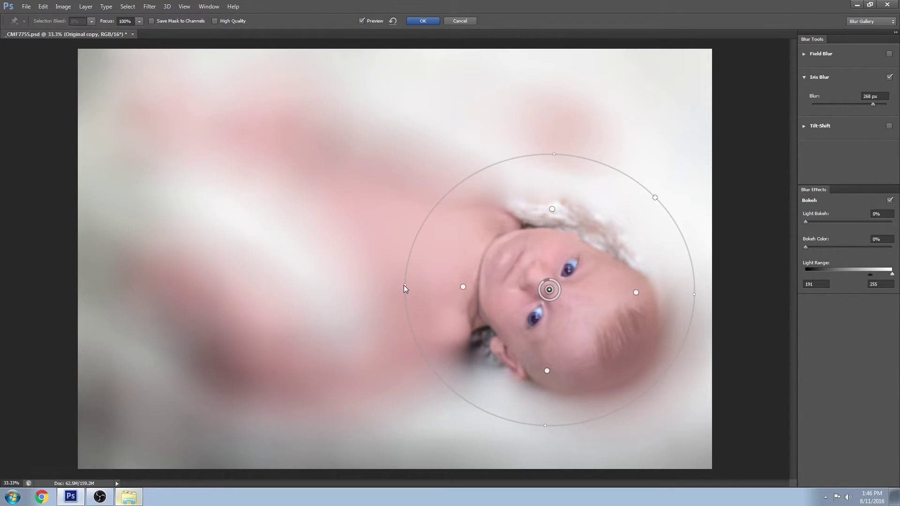
drag(404, 287, 398, 284)
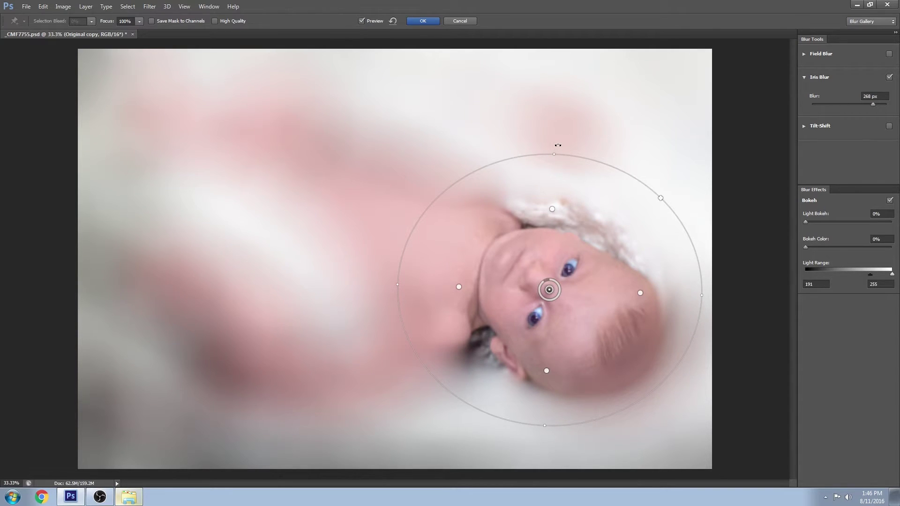
drag(555, 152, 557, 143)
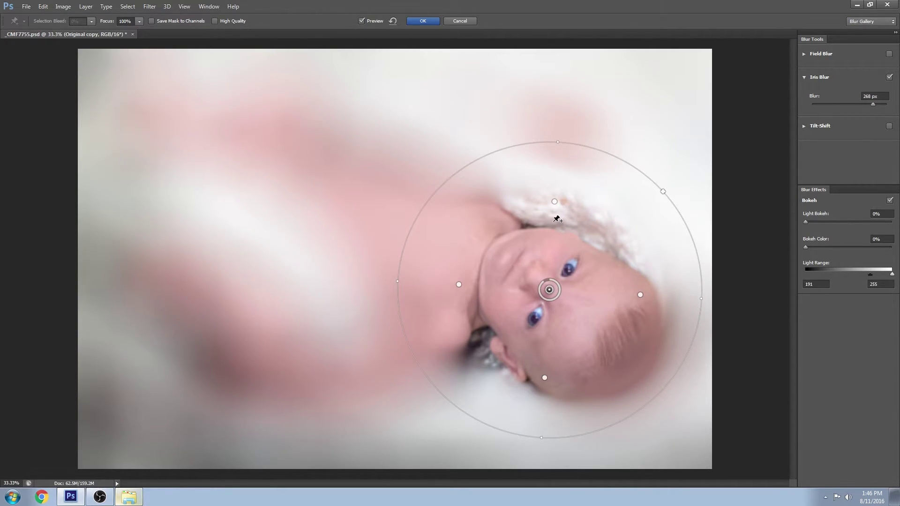
click(553, 158)
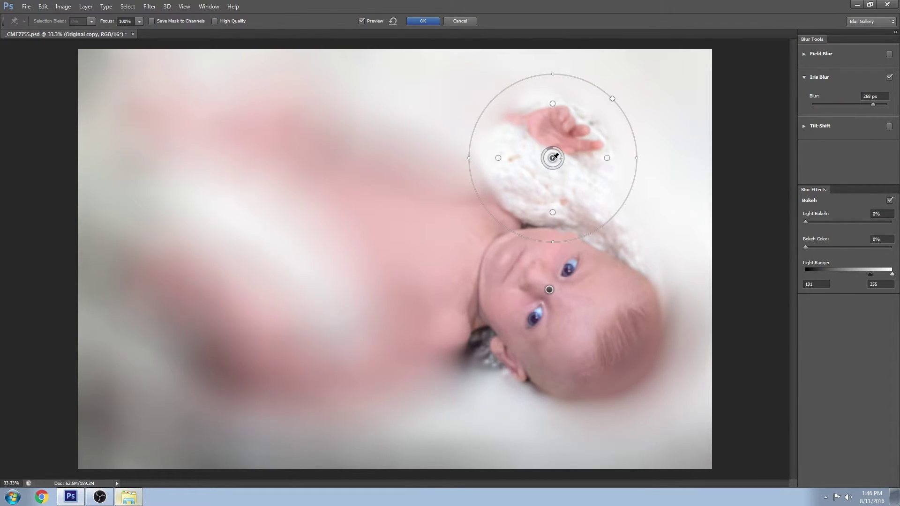
key(Delete)
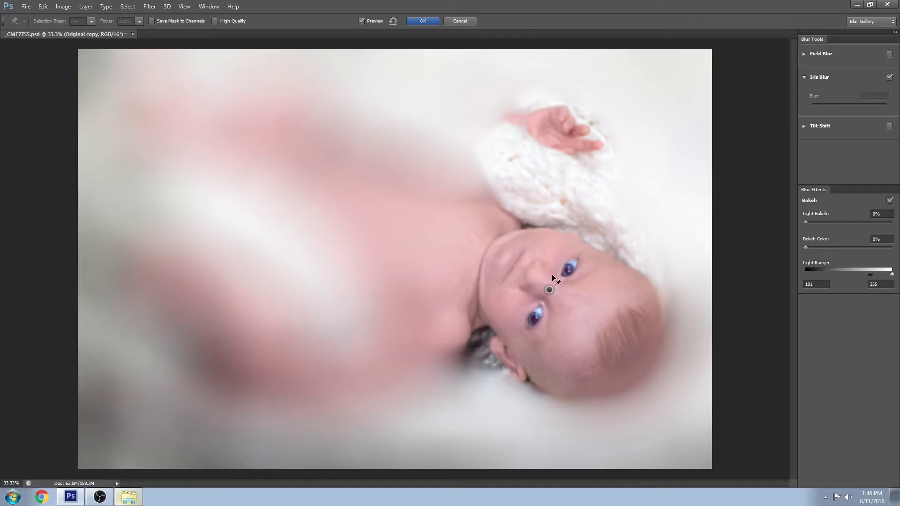
click(550, 290)
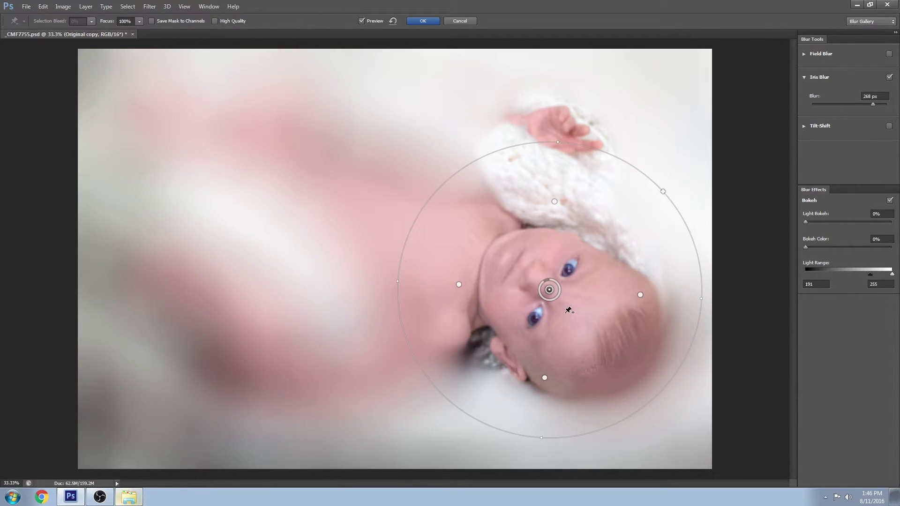
- Shift the face's focus pin slightly down, widen its ellipse a little and fine-tune the fade points
drag(553, 286, 555, 291)
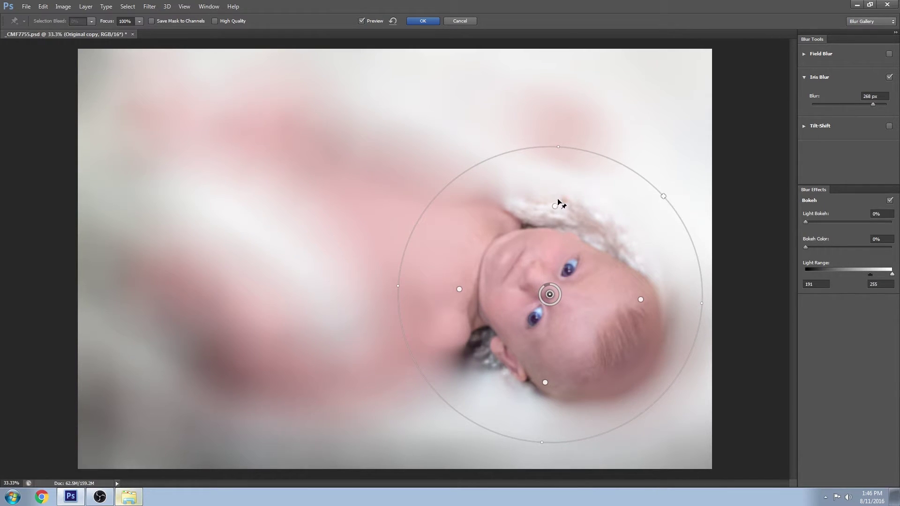
drag(558, 148, 558, 146)
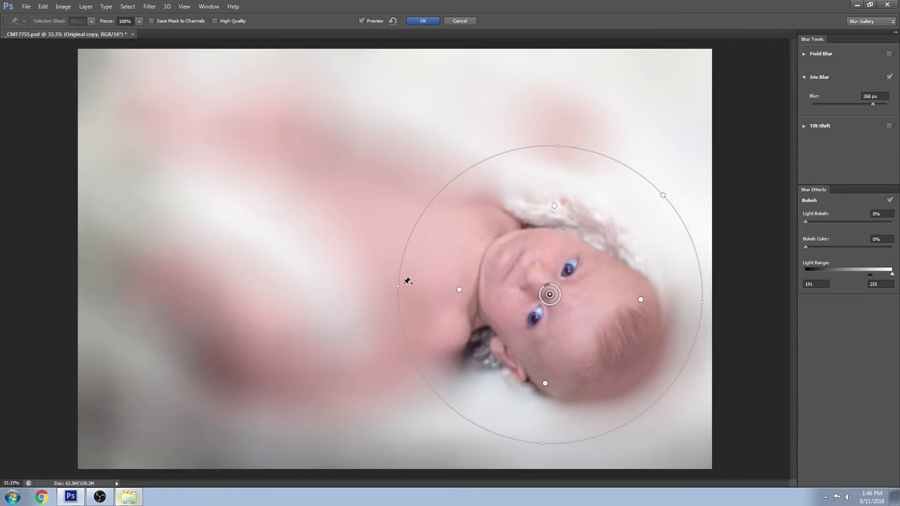
drag(398, 284, 393, 284)
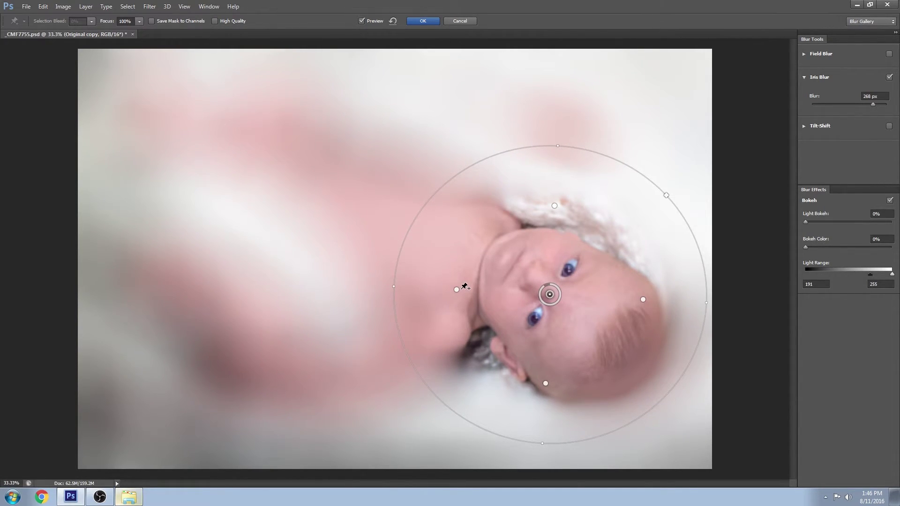
drag(456, 289, 460, 289)
- Reduce the Iris Blur amount to 20 px
drag(540, 292, 552, 310)
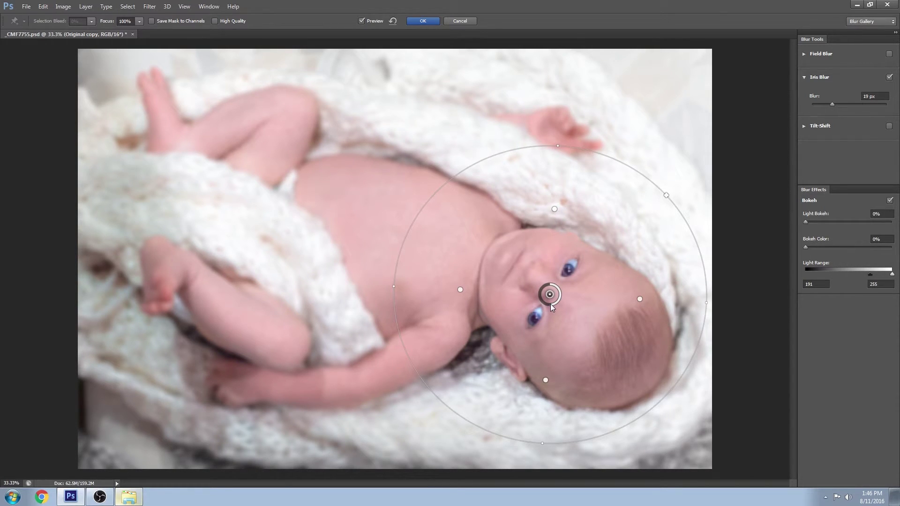
drag(551, 307, 543, 310)
drag(550, 305, 550, 305)
click(864, 95)
double_click(866, 95)
text(20)
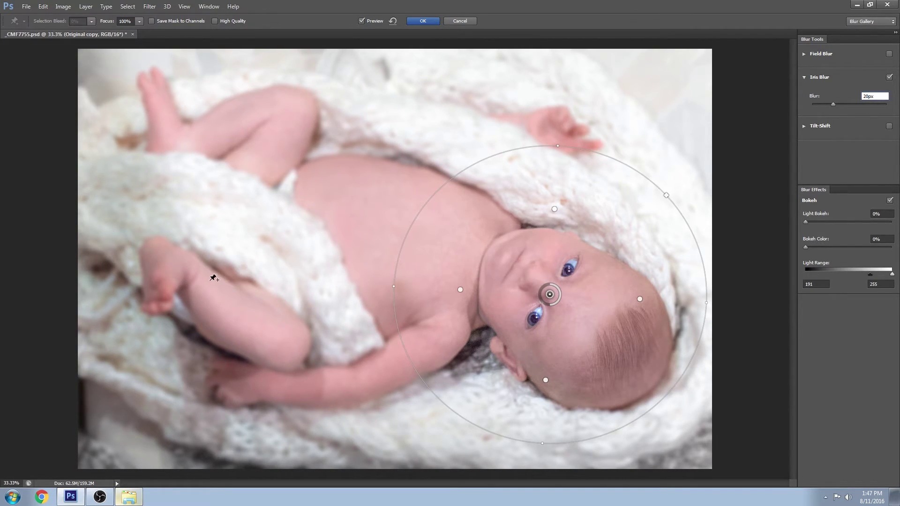
- Add a second focus pin on the baby's lower foot and tighten its sharp area around the foot
click(157, 267)
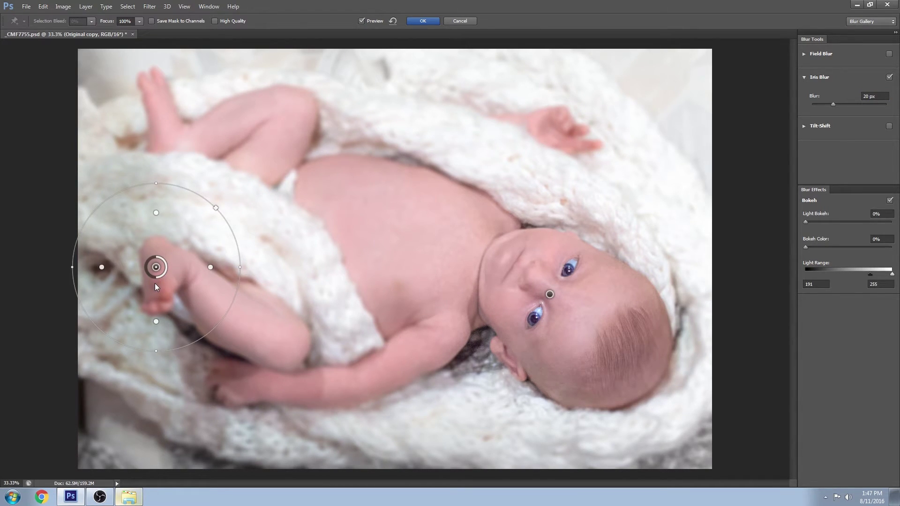
drag(162, 274, 176, 283)
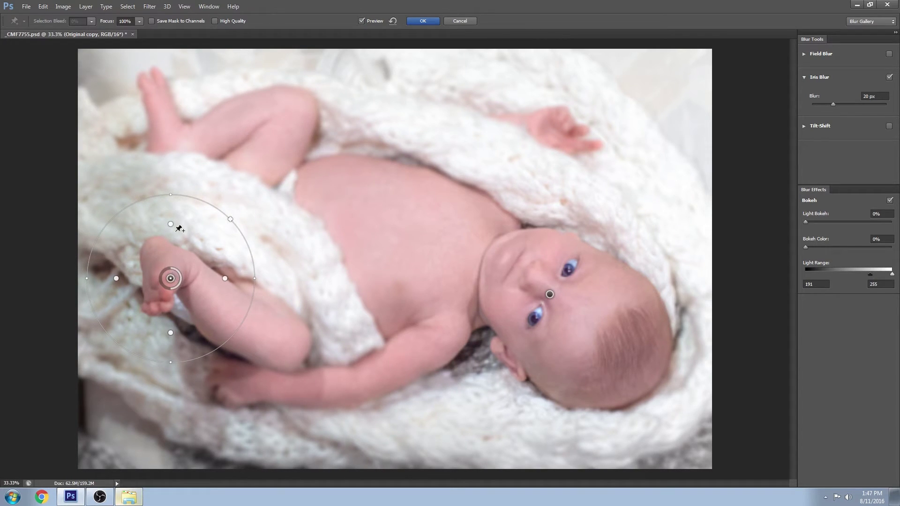
drag(170, 223, 165, 236)
drag(171, 279, 168, 276)
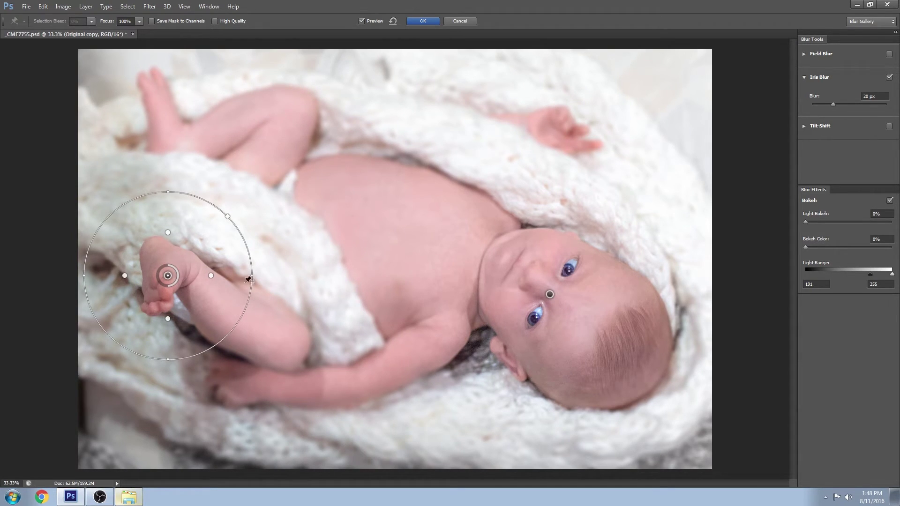
click(550, 295)
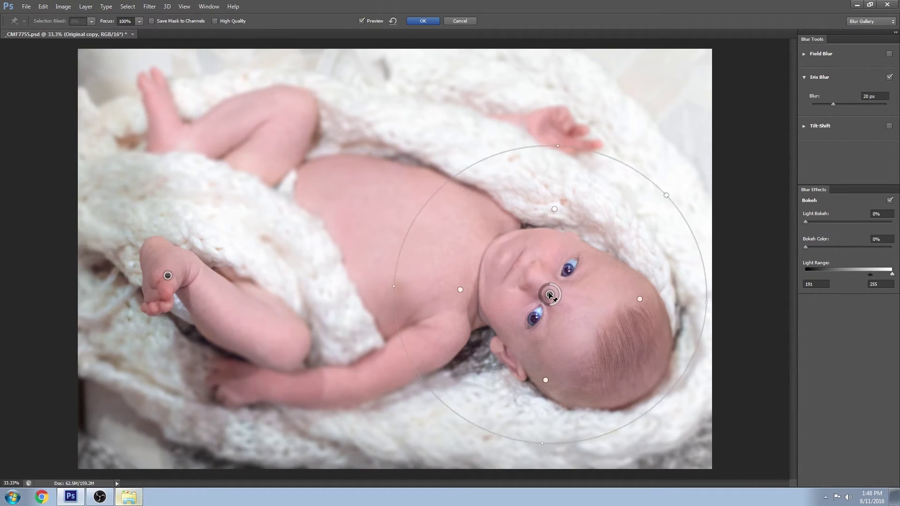
click(167, 276)
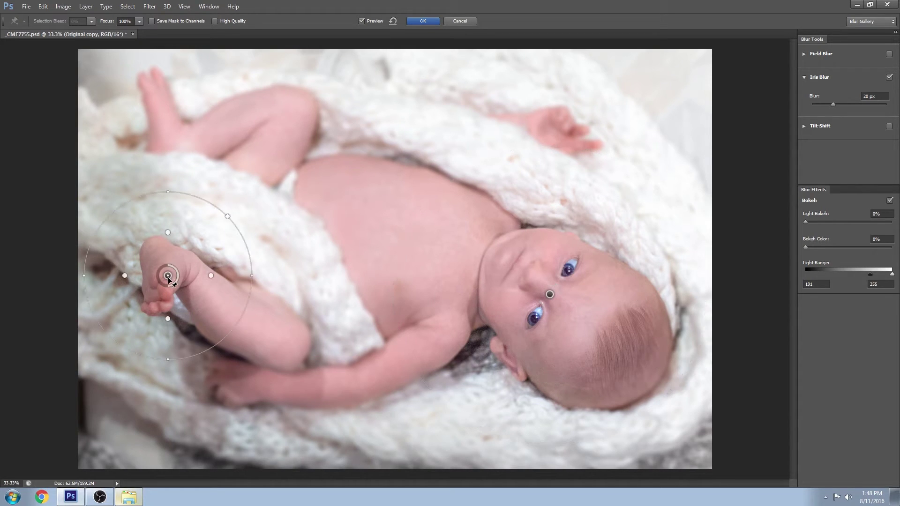
click(549, 295)
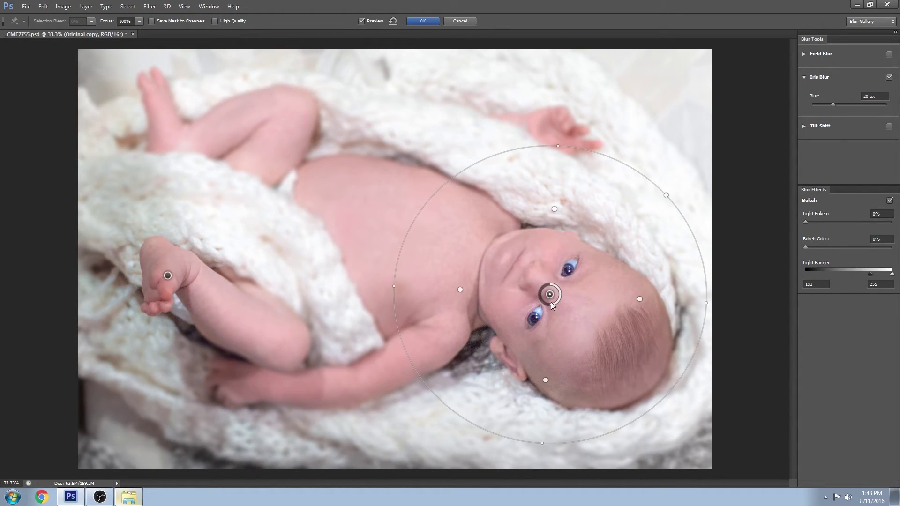
- Add a third focus pin on the baby's raised hand, shrink its ellipse and sharp area around it, and apply the blur
click(559, 127)
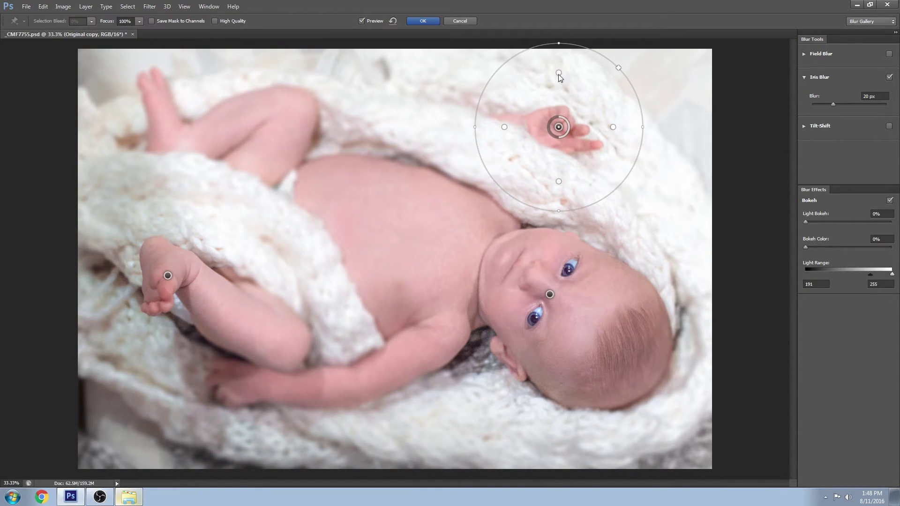
drag(558, 72, 559, 95)
drag(559, 127, 560, 130)
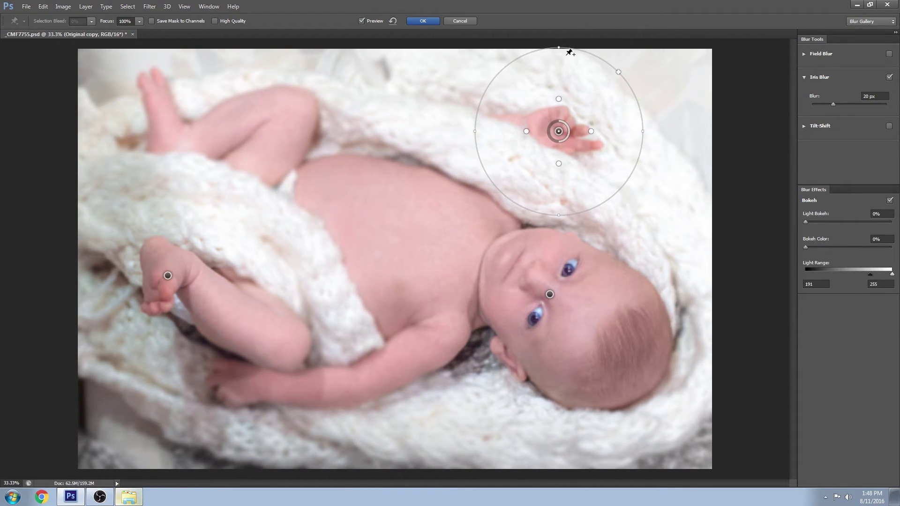
drag(561, 47, 559, 60)
drag(641, 134, 634, 132)
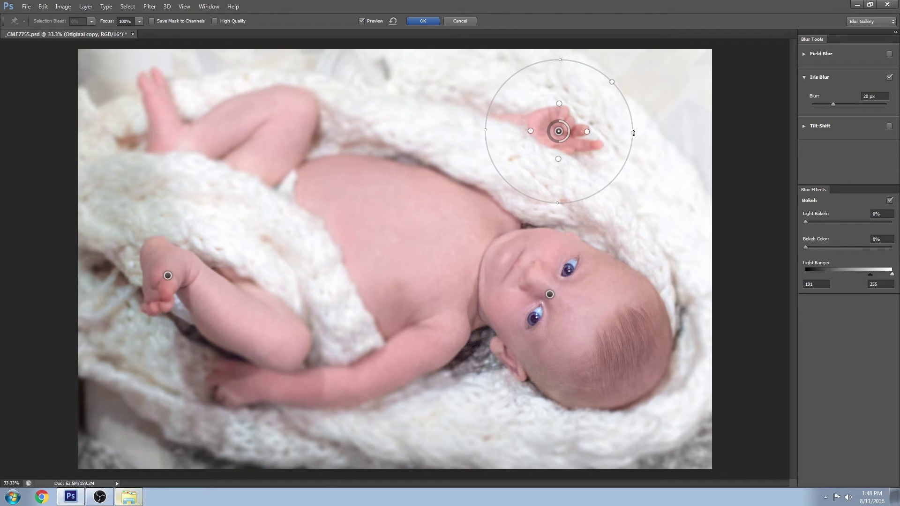
mouse_move(642, 132)
mouse_down()
mouse_move(661, 128)
mouse_move(663, 158)
mouse_move(663, 141)
mouse_move(635, 139)
mouse_up()
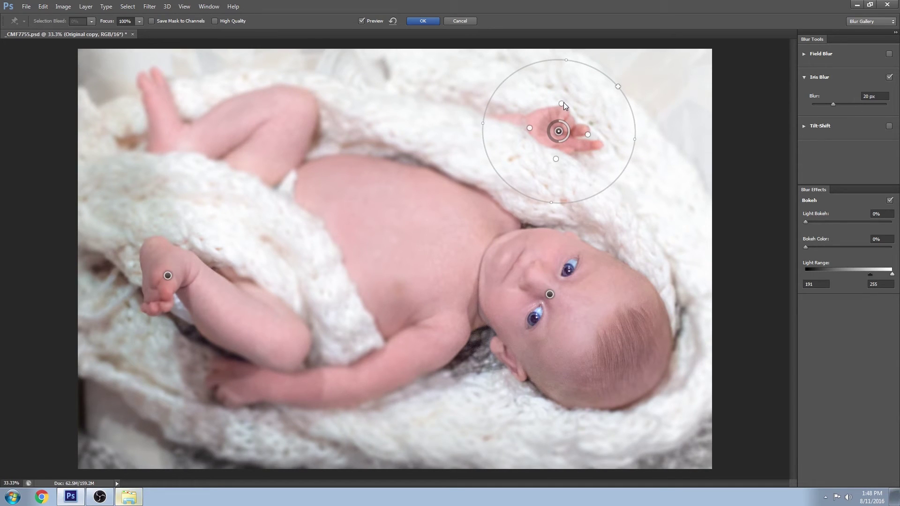
drag(564, 106, 568, 104)
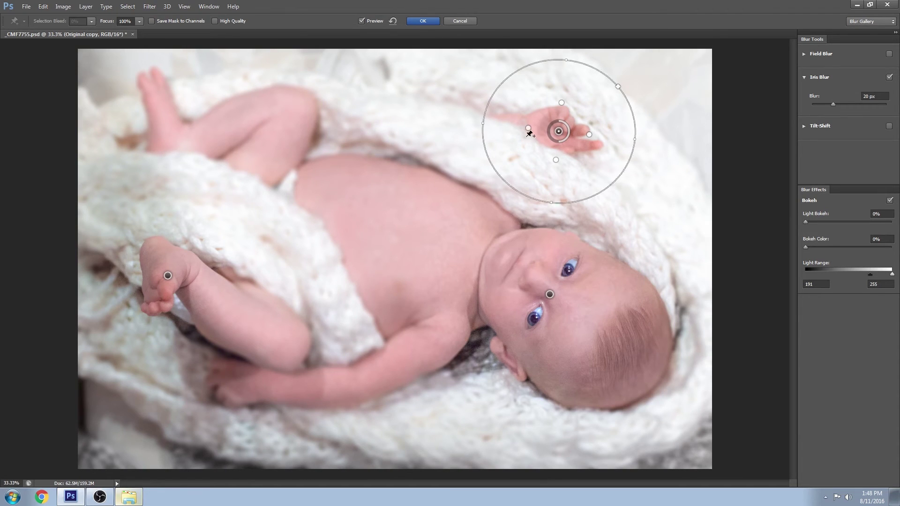
click(422, 21)
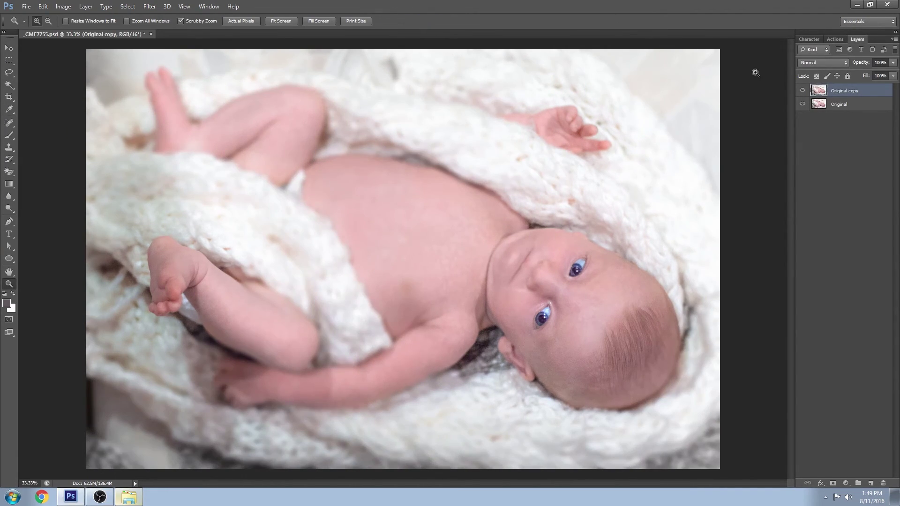
- Compare the photo before and after the blur by repeatedly hiding and showing the Original copy layer
click(804, 91)
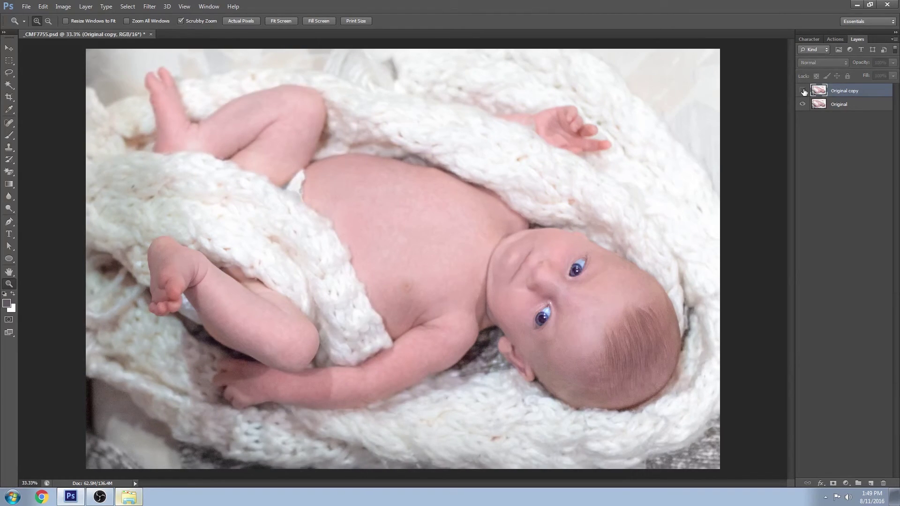
click(803, 91)
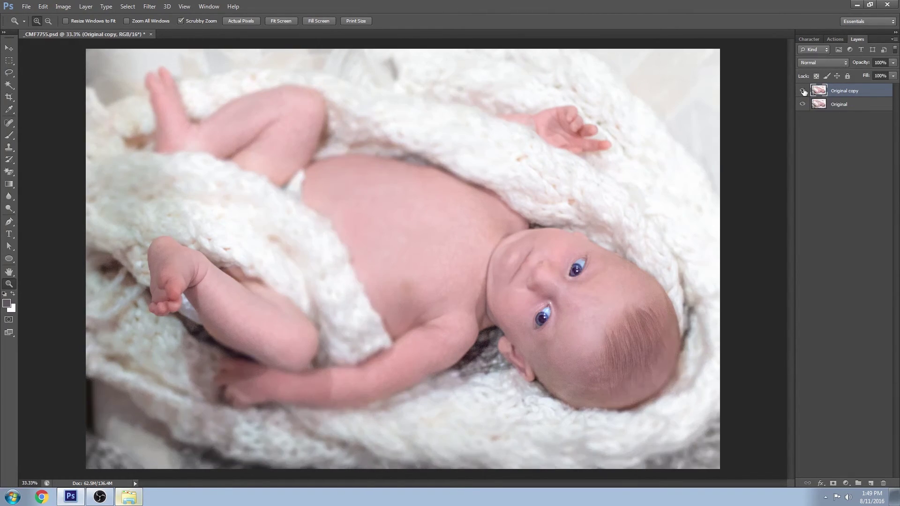
click(803, 91)
click(803, 91)
click(803, 91)
click(803, 91)
click(804, 91)
click(803, 90)
click(803, 91)
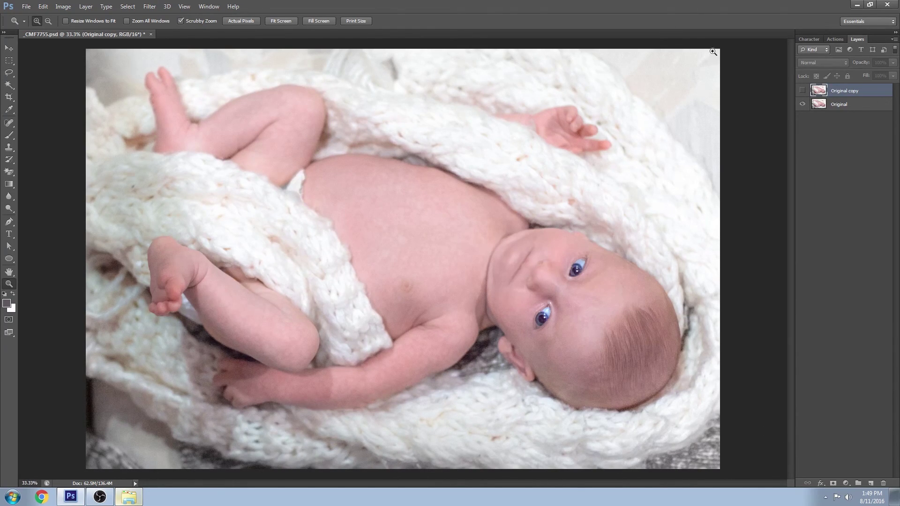
click(803, 90)
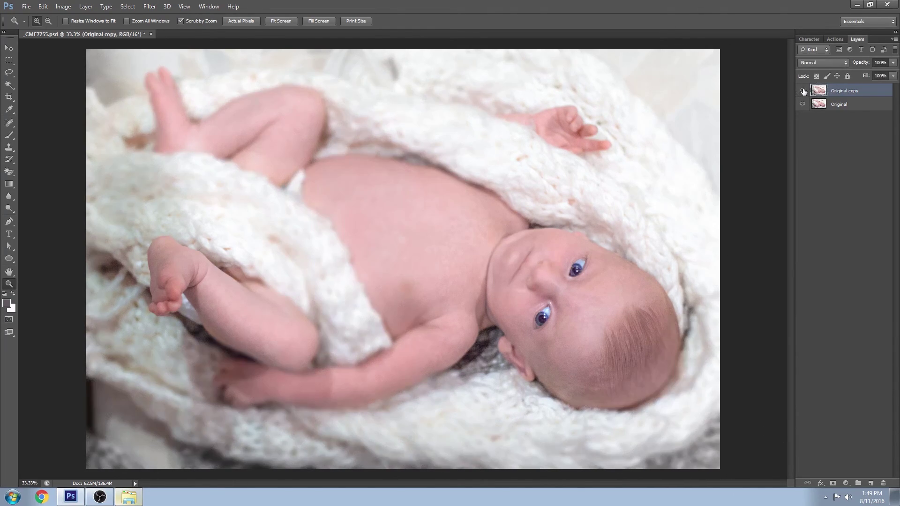